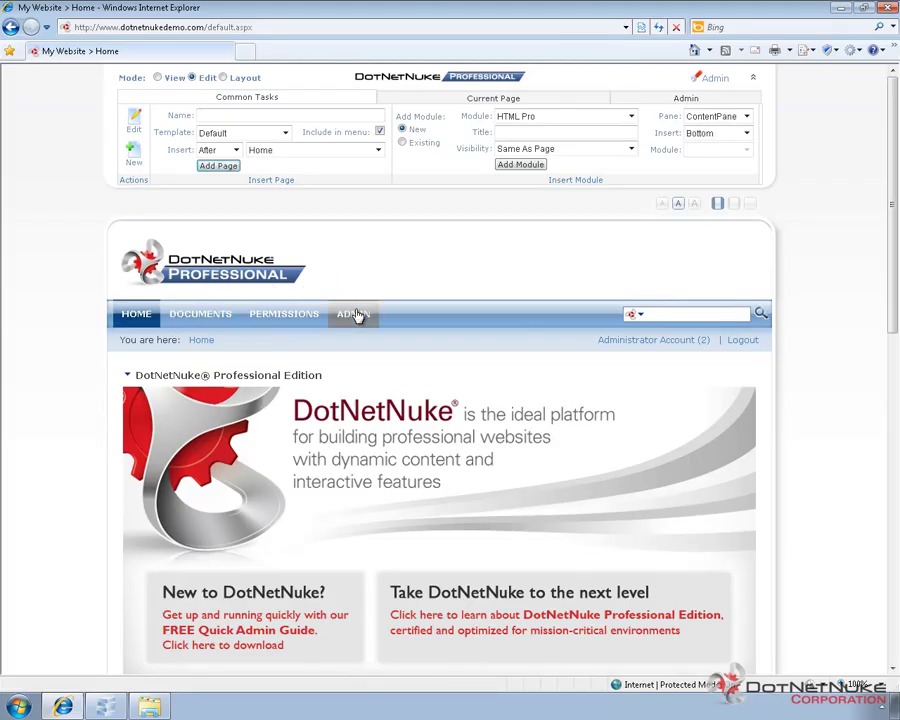
- Bring up the ADMIN menu on the DotNetNuke Home page to reach File Manager
{"action": "mouse_move", "coordinate": [357, 316]}
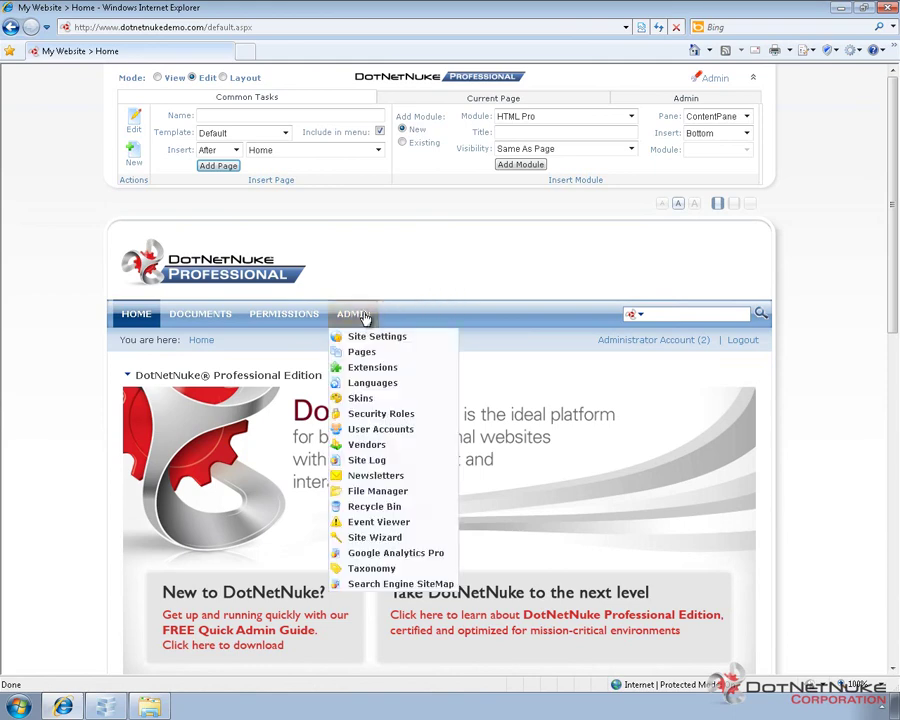
- Open File Manager's upload page and browse to the C:\temp\images folder
{"action": "left_click", "coordinate": [378, 492]}
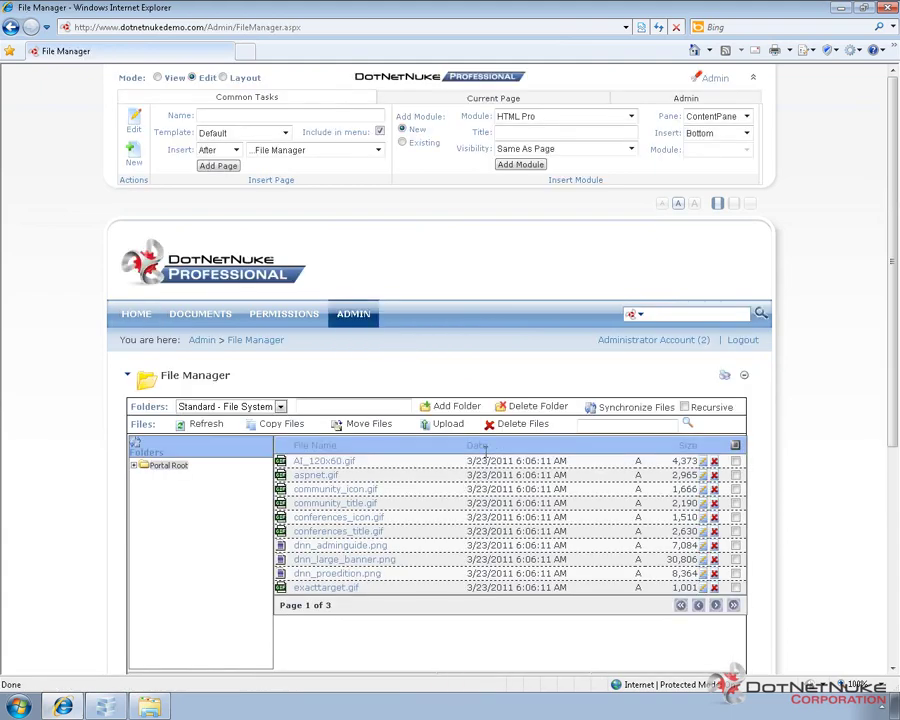
{"action": "left_click", "coordinate": [449, 430]}
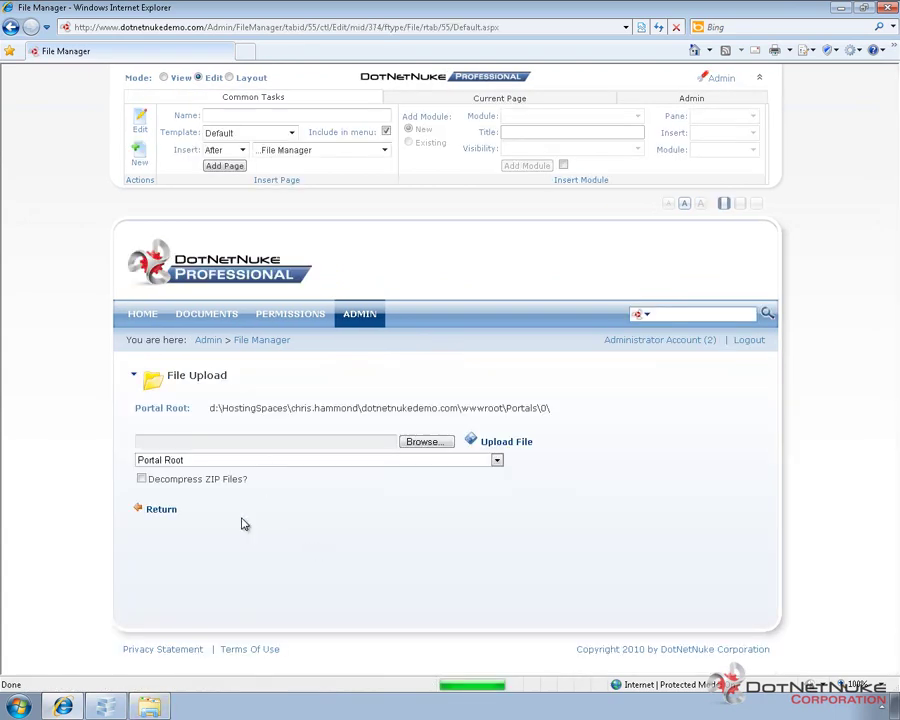
{"action": "left_click", "coordinate": [418, 443]}
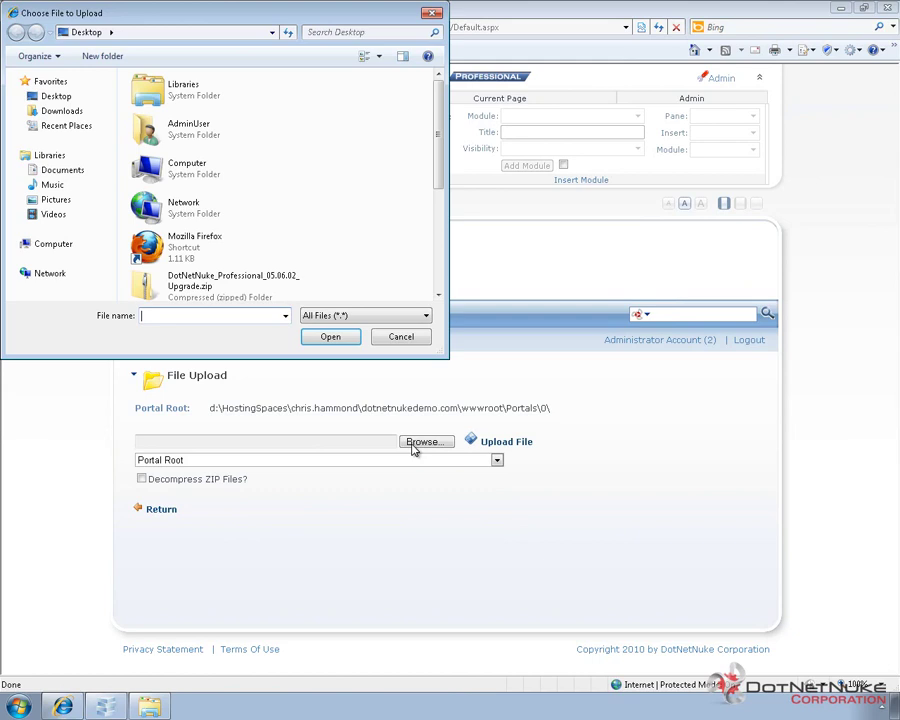
{"action": "type", "text": "c:\\temp\\images"}
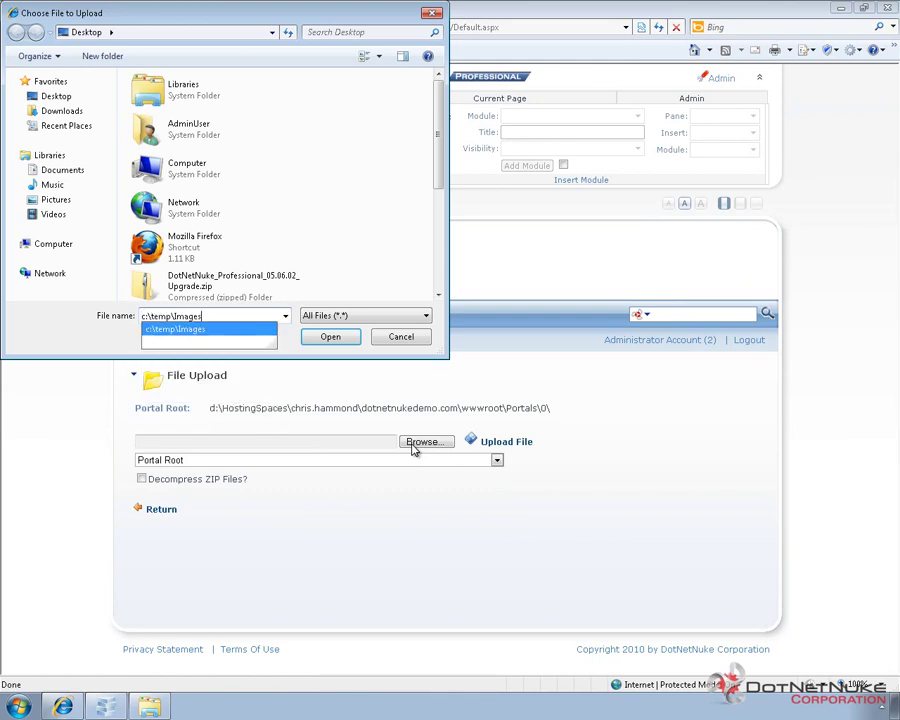
{"action": "key", "text": "Return"}
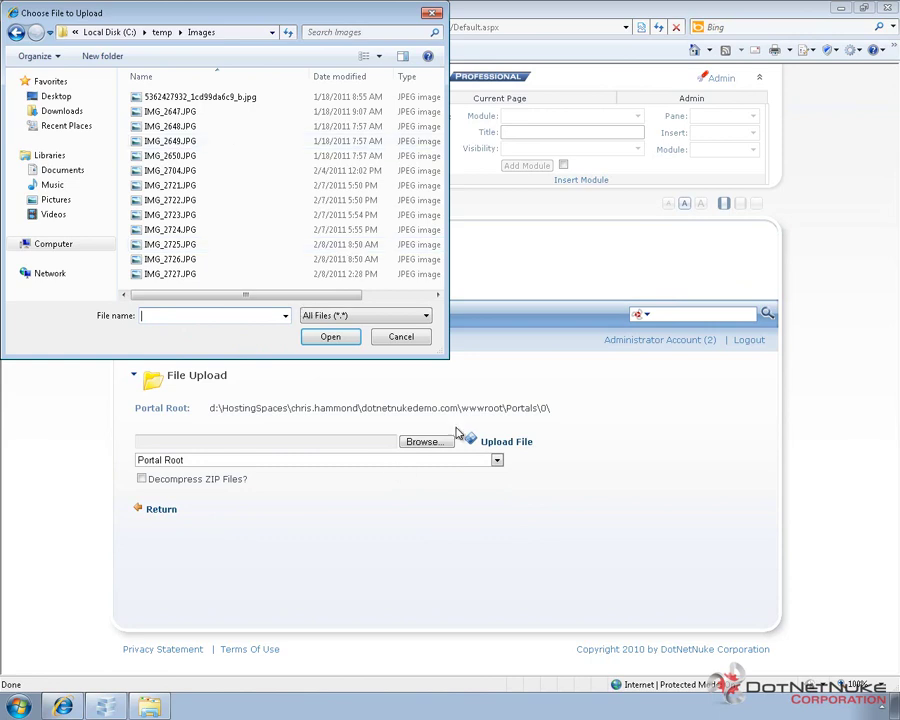
{"action": "left_click_drag", "start_coordinate": [449, 357], "coordinate": [569, 358]}
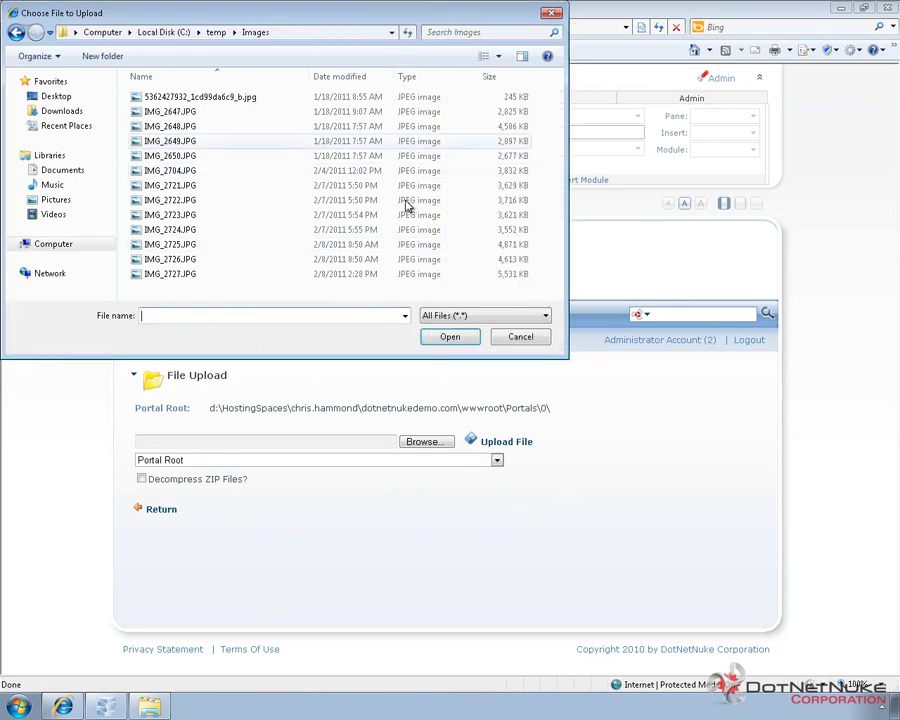
{"action": "double_click", "coordinate": [208, 98]}
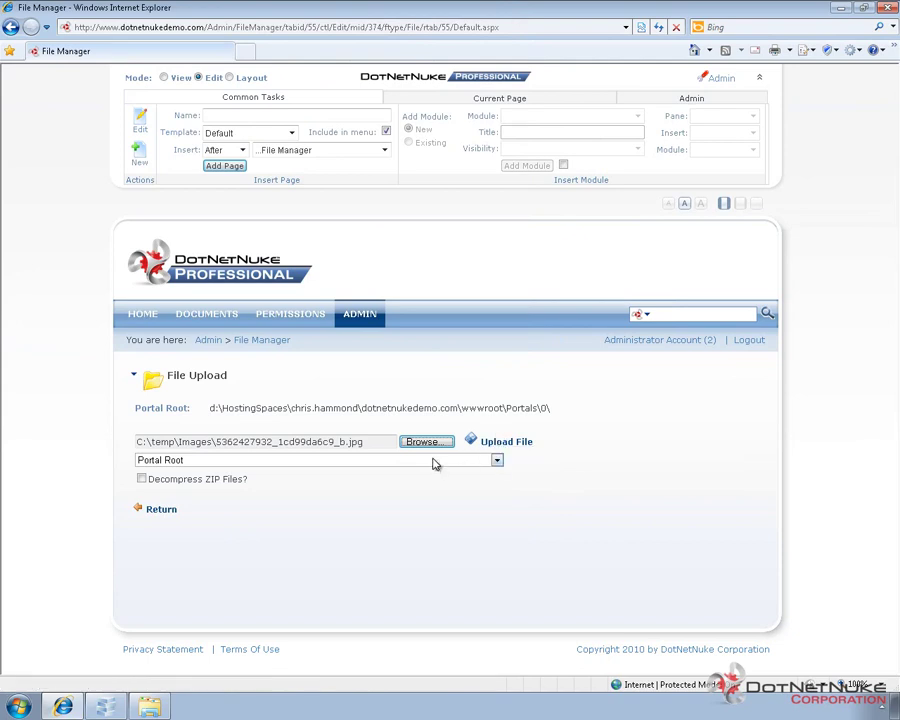
{"action": "left_click", "coordinate": [233, 461]}
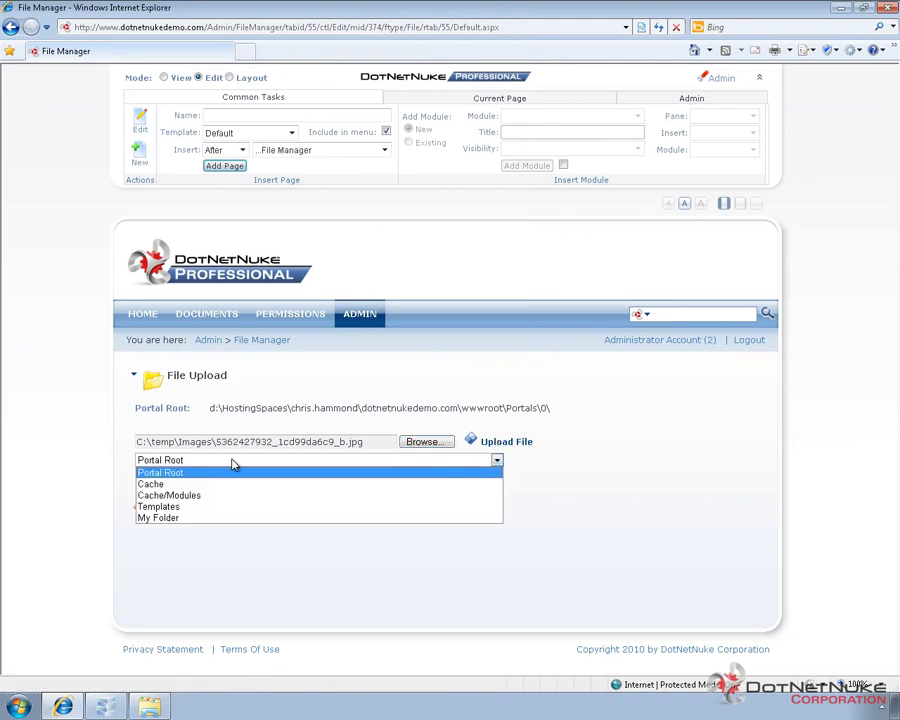
{"action": "left_click", "coordinate": [320, 584]}
{"action": "left_click", "coordinate": [498, 443]}
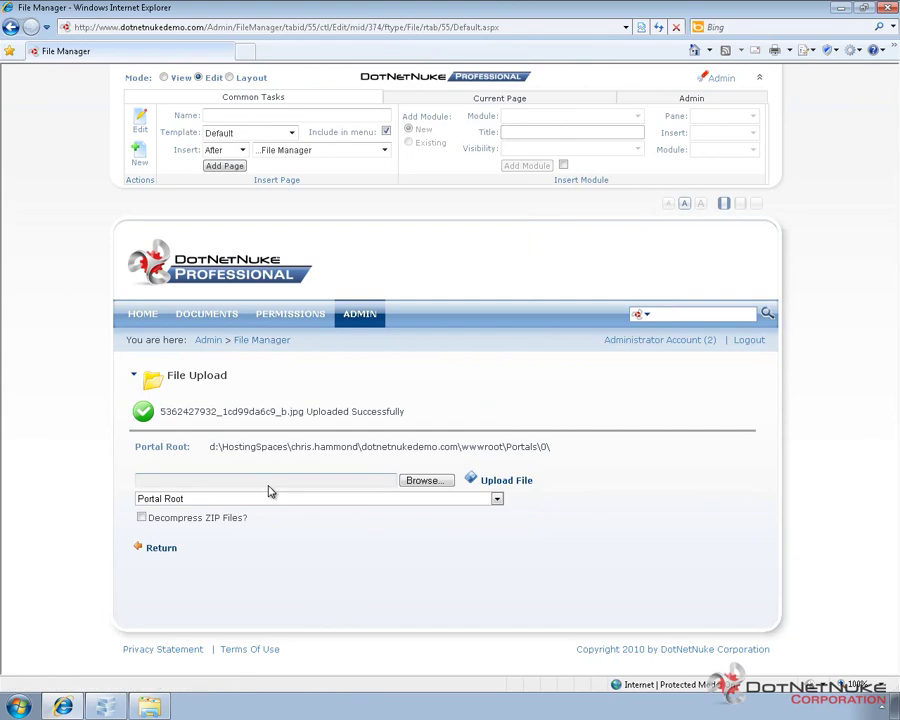
{"action": "left_click", "coordinate": [266, 342]}
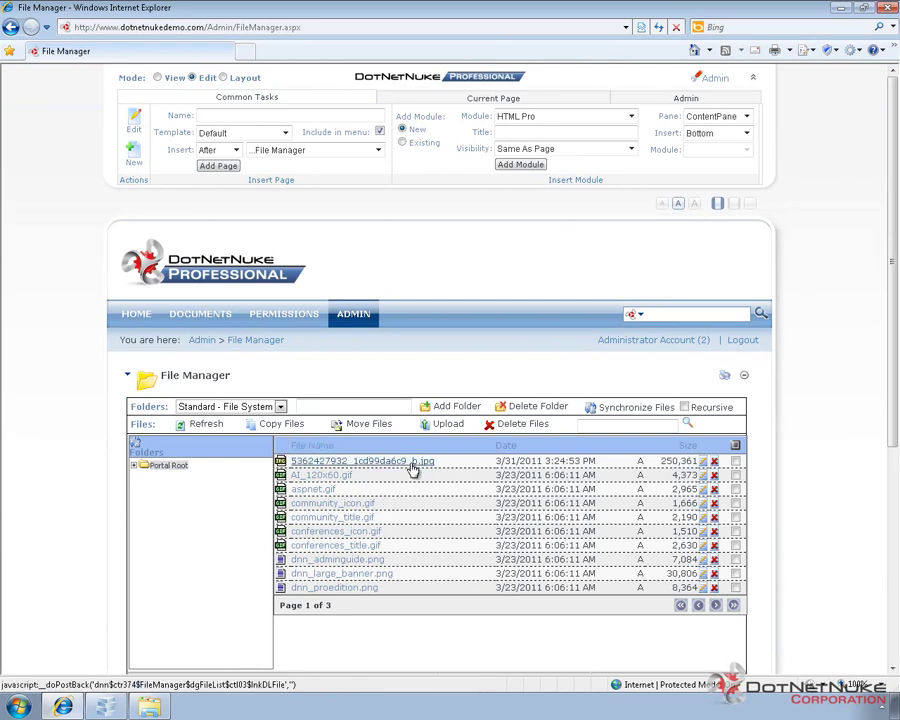
{"action": "left_click", "coordinate": [150, 708]}
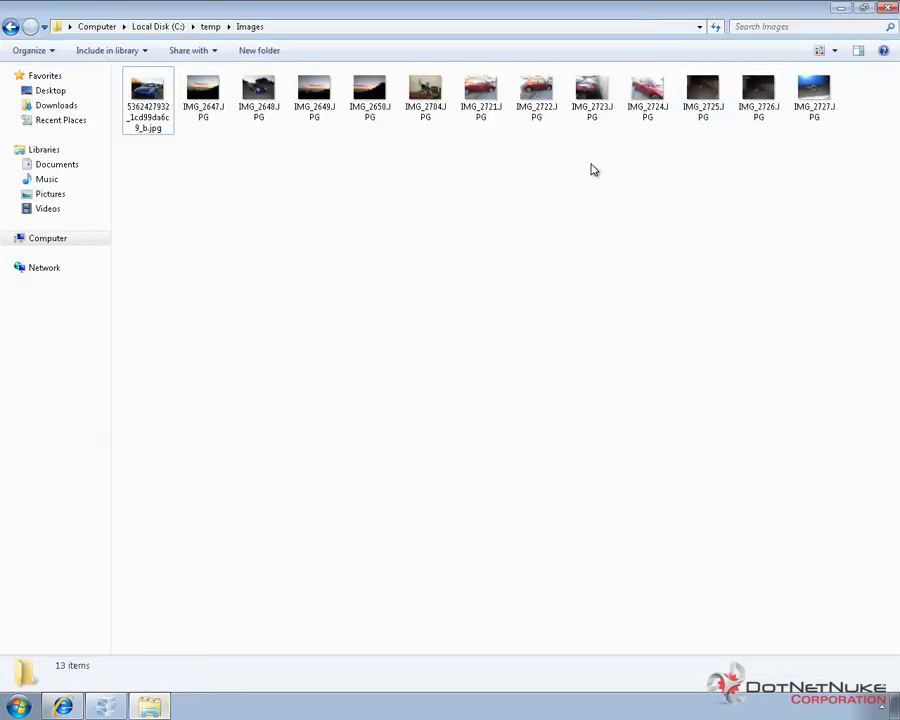
- Zip photos IMG_2647 through IMG_2650 into IMG_2650.zip, then return to the browser
{"action": "left_click", "coordinate": [204, 110]}
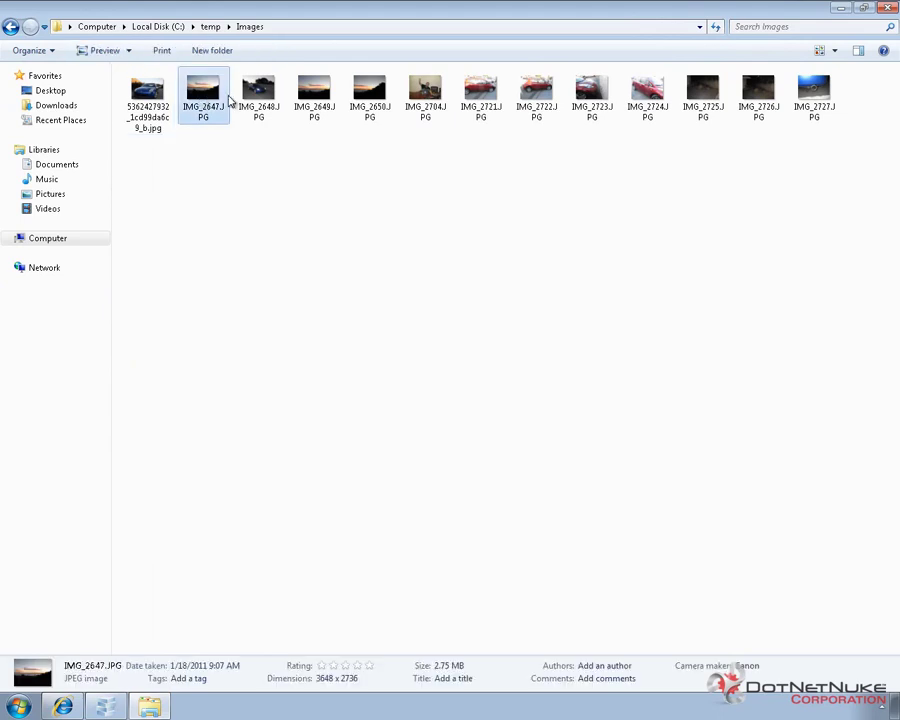
{"action": "left_click", "coordinate": [370, 95], "text": "shift"}
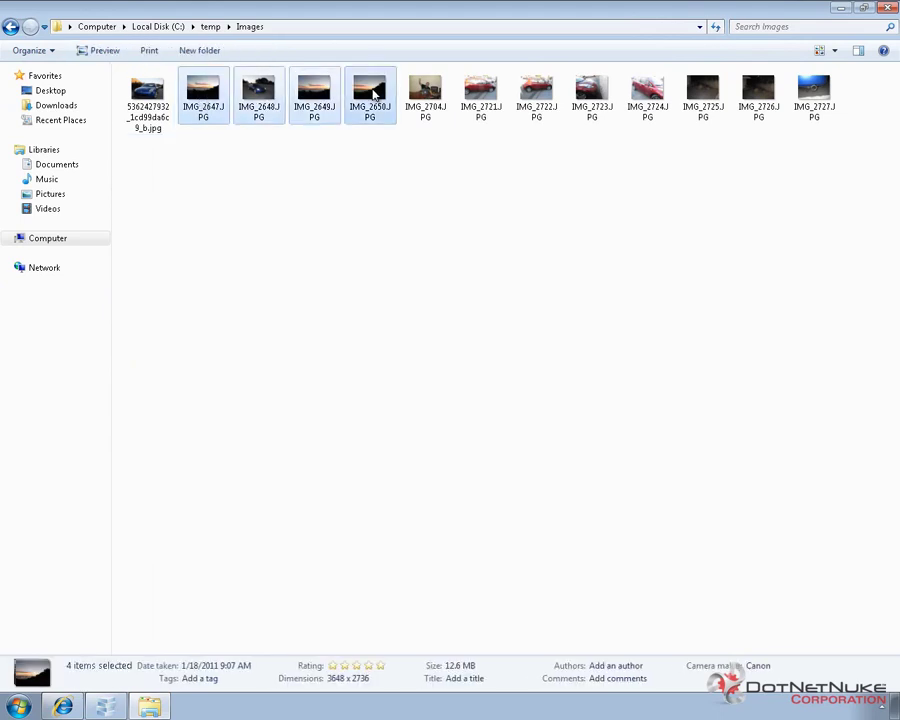
{"action": "right_click", "coordinate": [375, 93]}
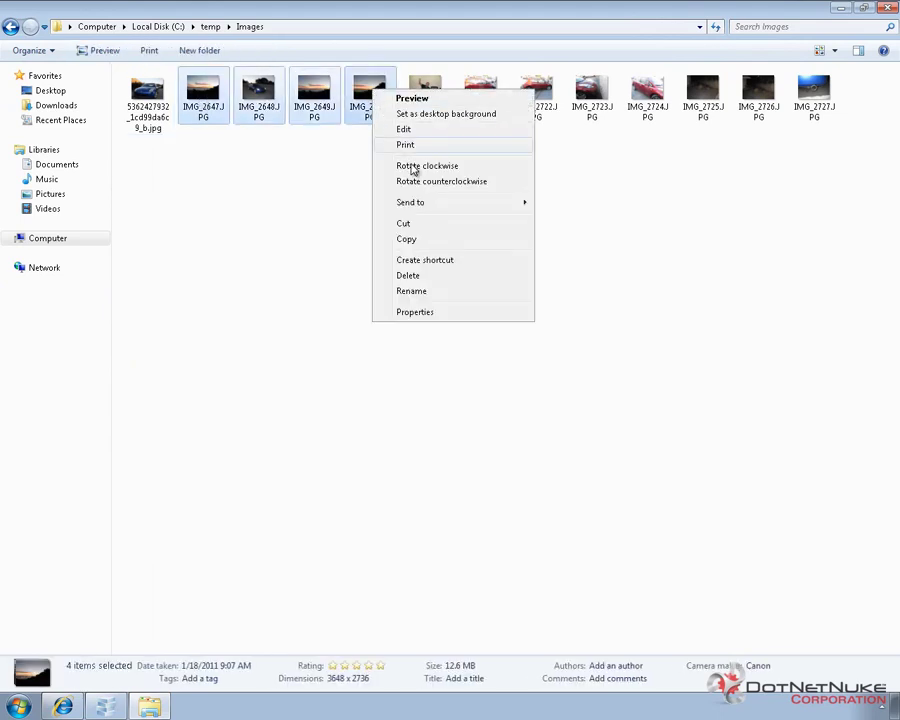
{"action": "mouse_move", "coordinate": [432, 202]}
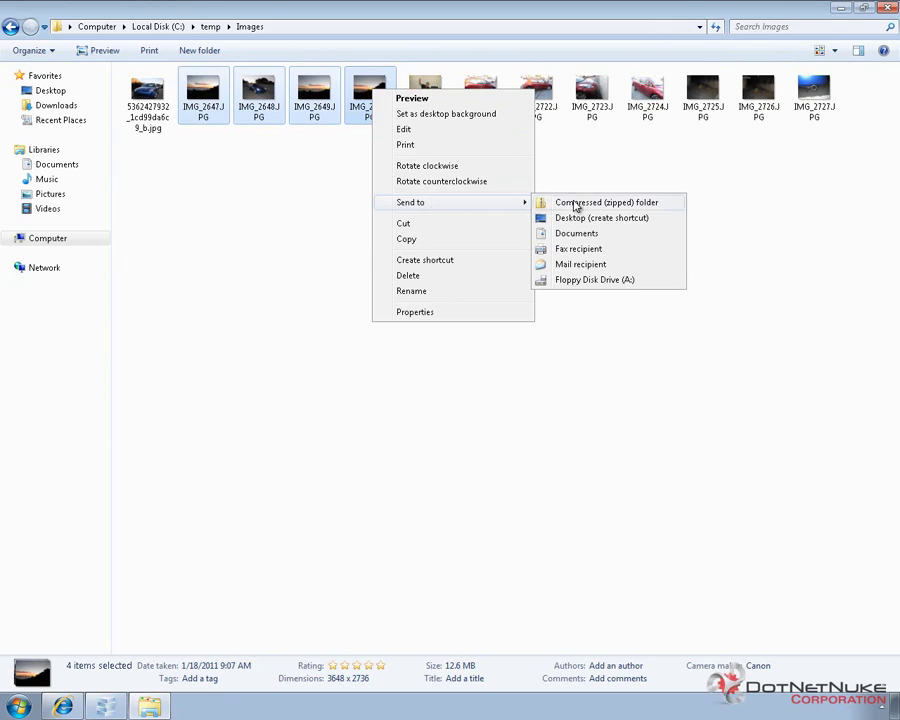
{"action": "left_click", "coordinate": [576, 204]}
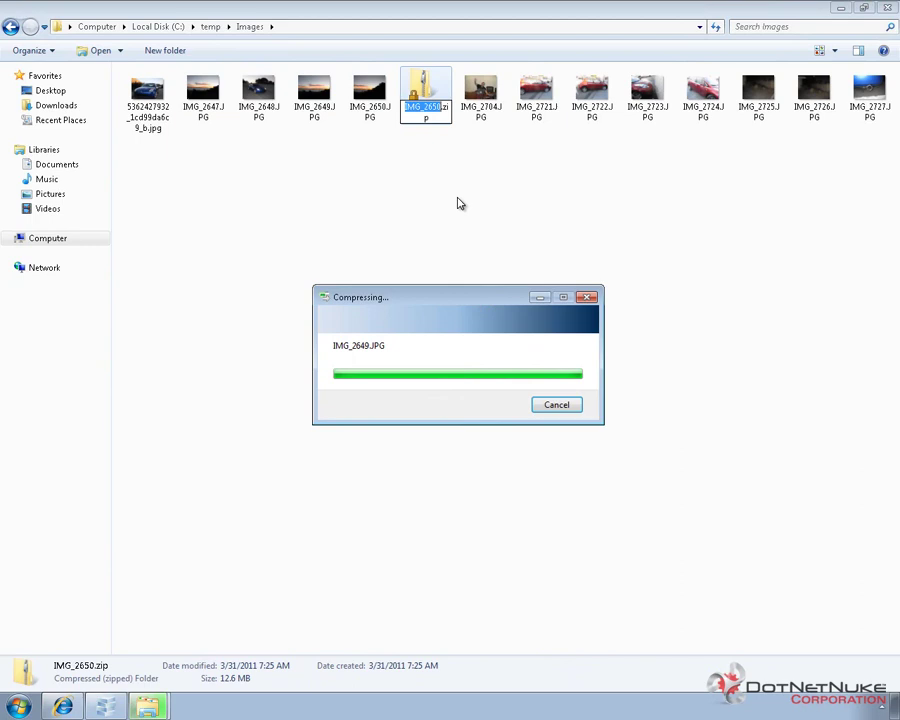
{"action": "left_click", "coordinate": [460, 203]}
{"action": "left_click", "coordinate": [431, 117]}
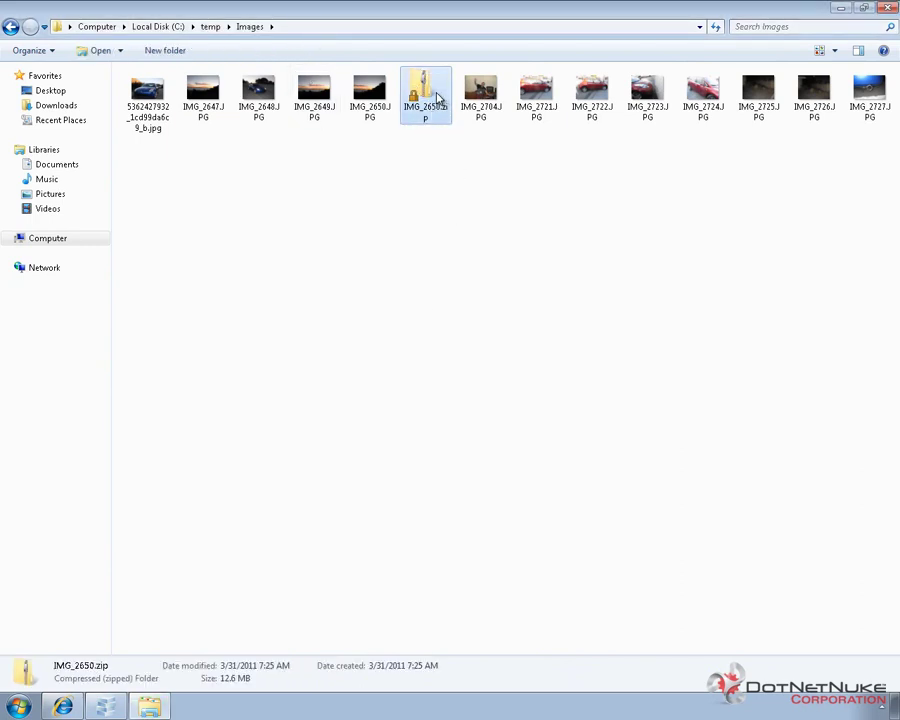
{"action": "left_click", "coordinate": [362, 264]}
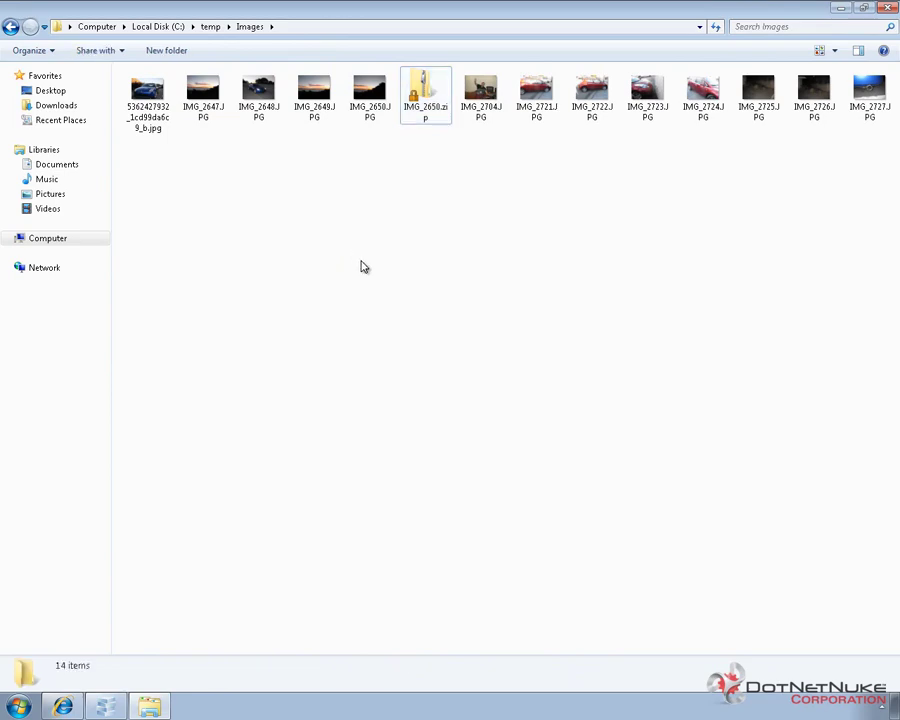
{"action": "key", "text": "alt+Tab"}
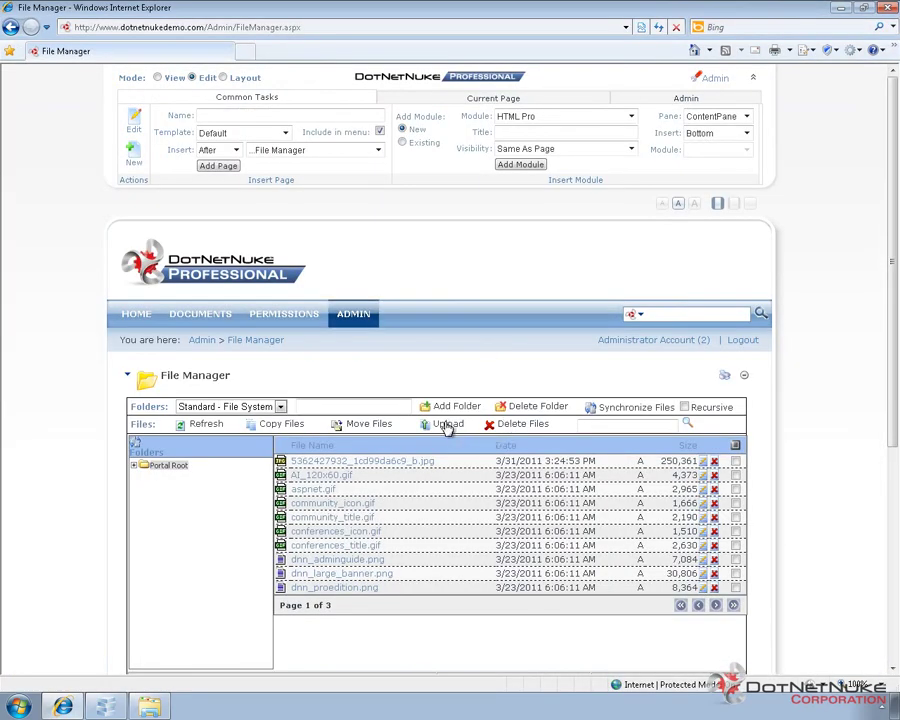
- Add a folder named 'Images' under Portal Root in the File Manager
{"action": "left_click", "coordinate": [381, 405]}
{"action": "type", "text": "Images"}
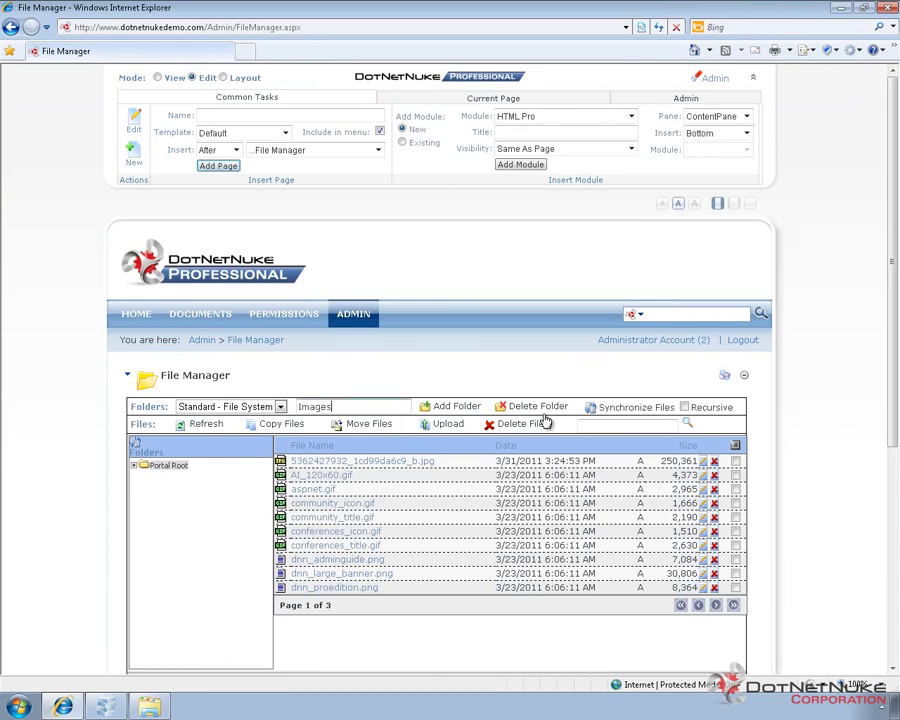
{"action": "left_click", "coordinate": [459, 408]}
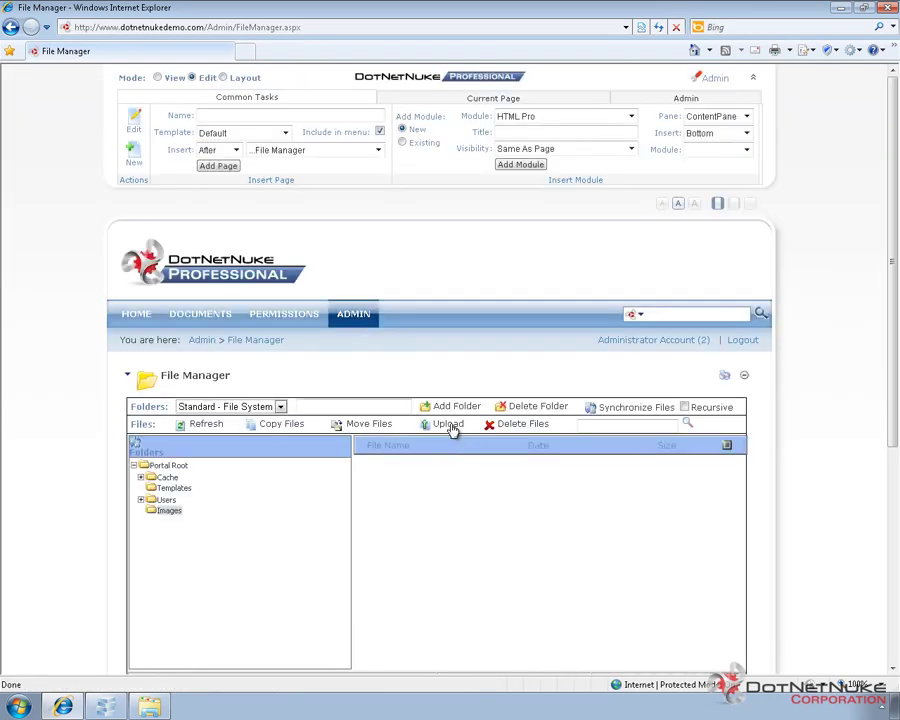
{"action": "left_click", "coordinate": [450, 425]}
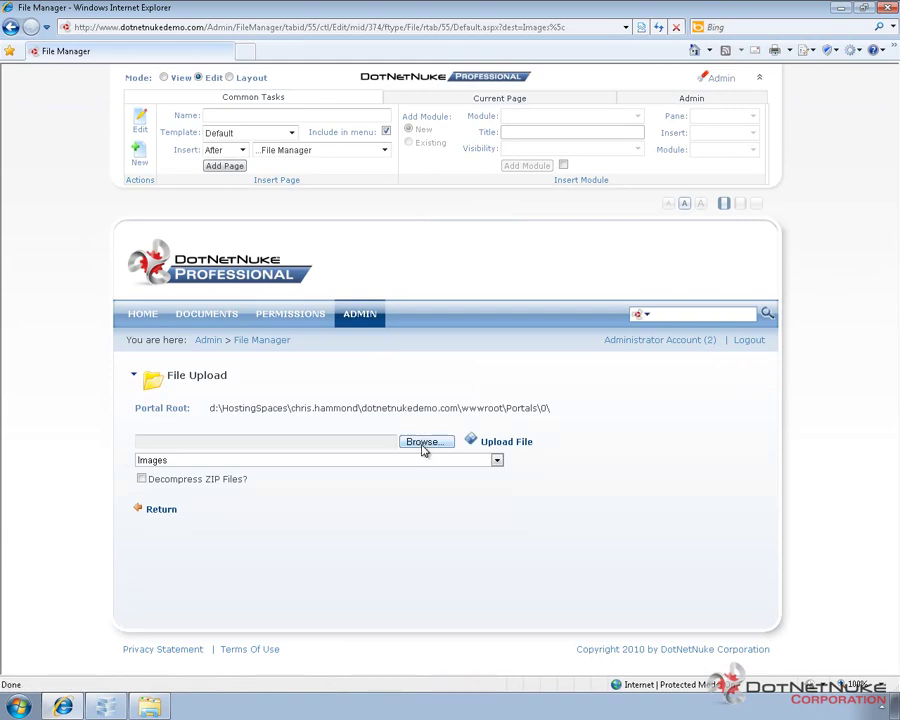
- Upload IMG_2650.zip to the Images folder with Decompress ZIP Files enabled
{"action": "left_click", "coordinate": [421, 443]}
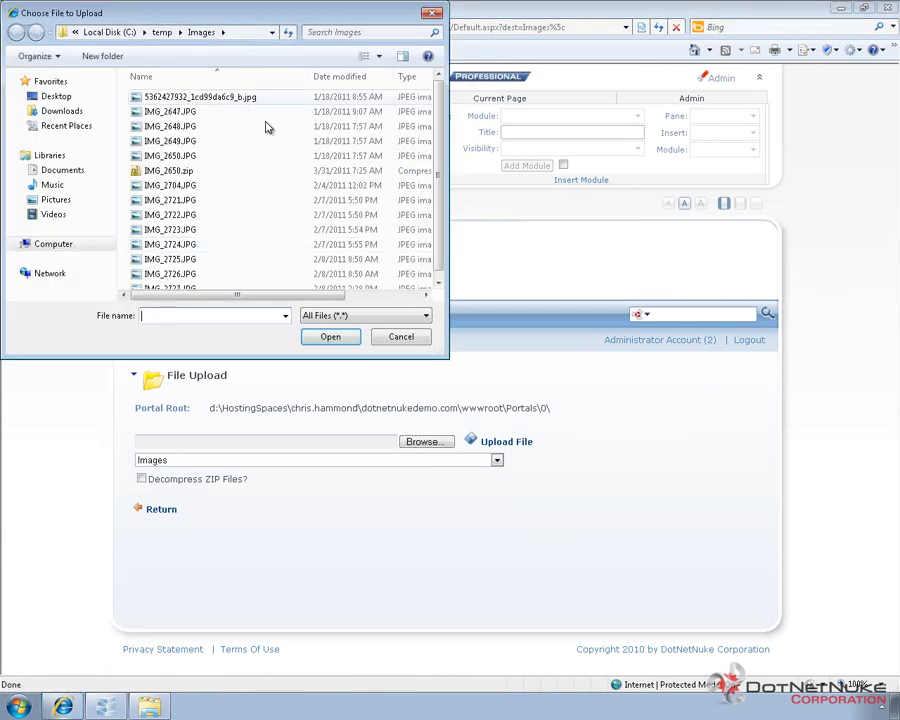
{"action": "left_click", "coordinate": [168, 171]}
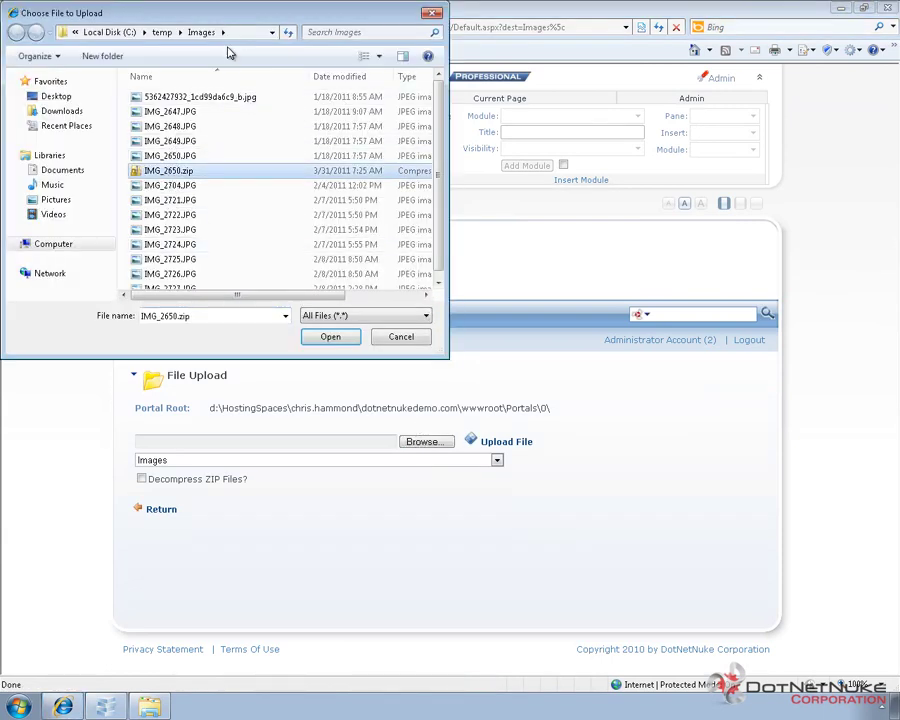
{"action": "left_click", "coordinate": [337, 336]}
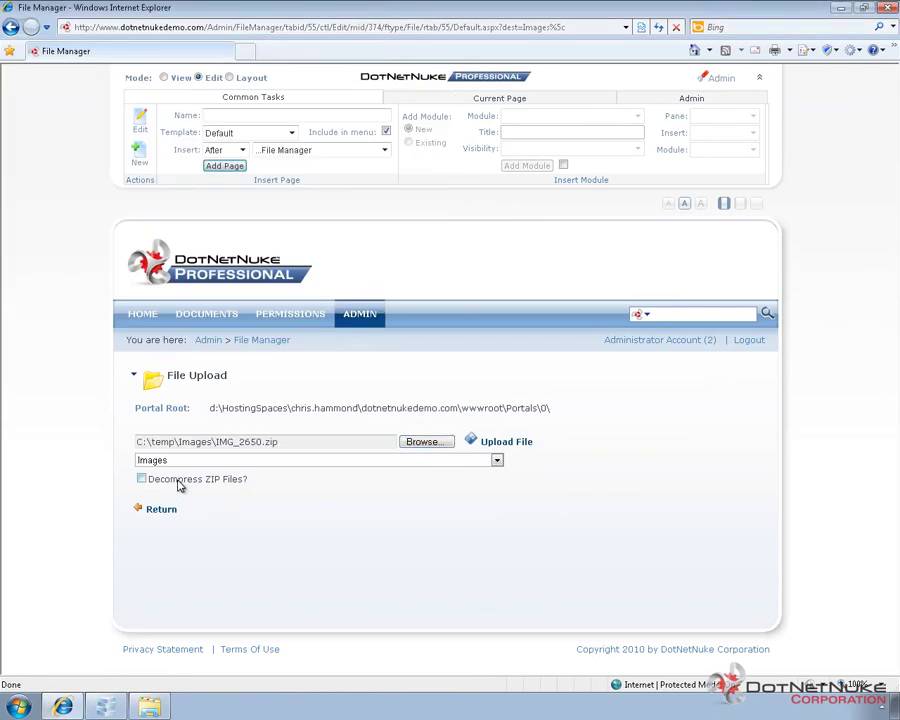
{"action": "left_click", "coordinate": [141, 479]}
{"action": "left_click", "coordinate": [520, 449]}
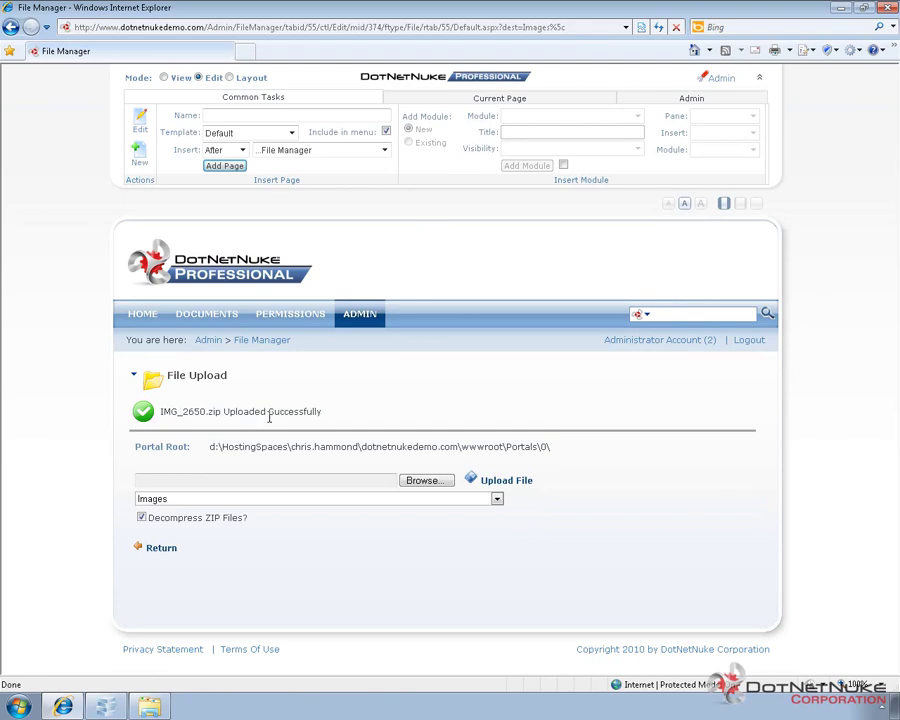
- Expand Portal Root and open the Images folder to view the extracted JPGs
{"action": "left_click", "coordinate": [275, 342]}
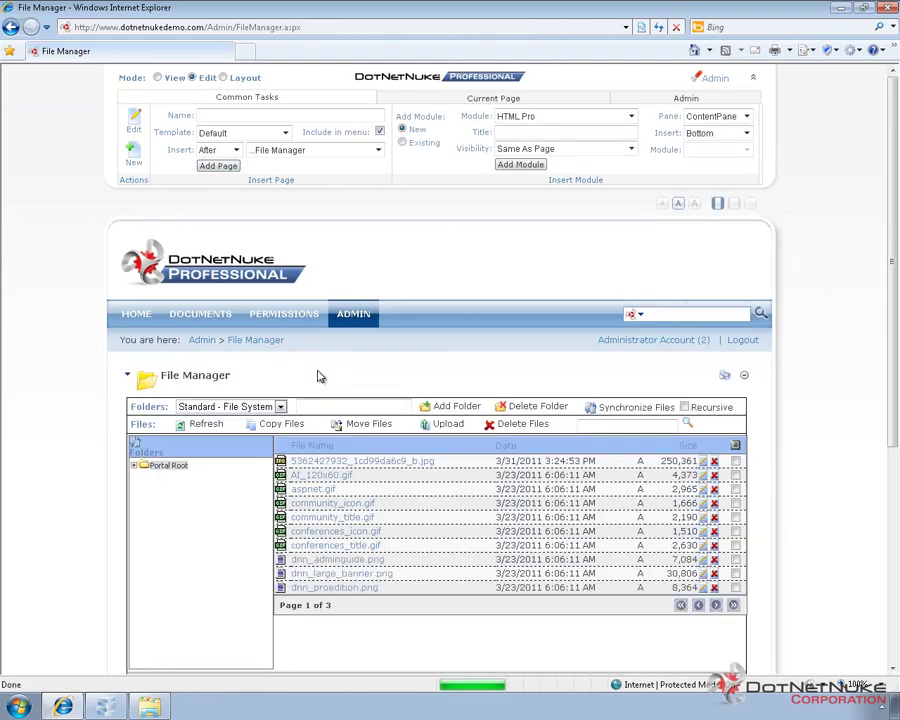
{"action": "left_click", "coordinate": [134, 468]}
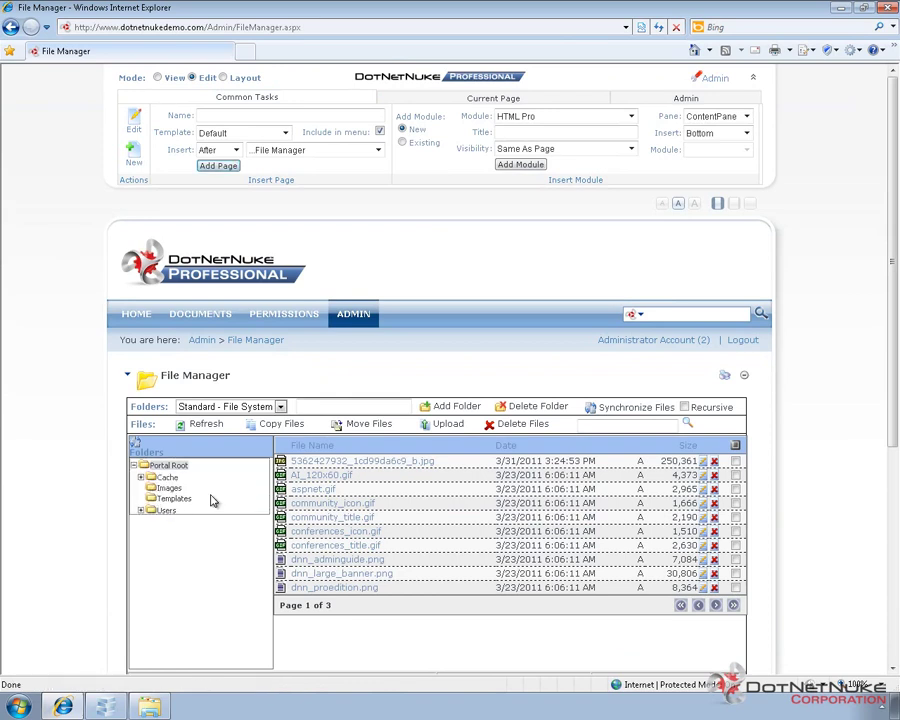
{"action": "left_click", "coordinate": [169, 489]}
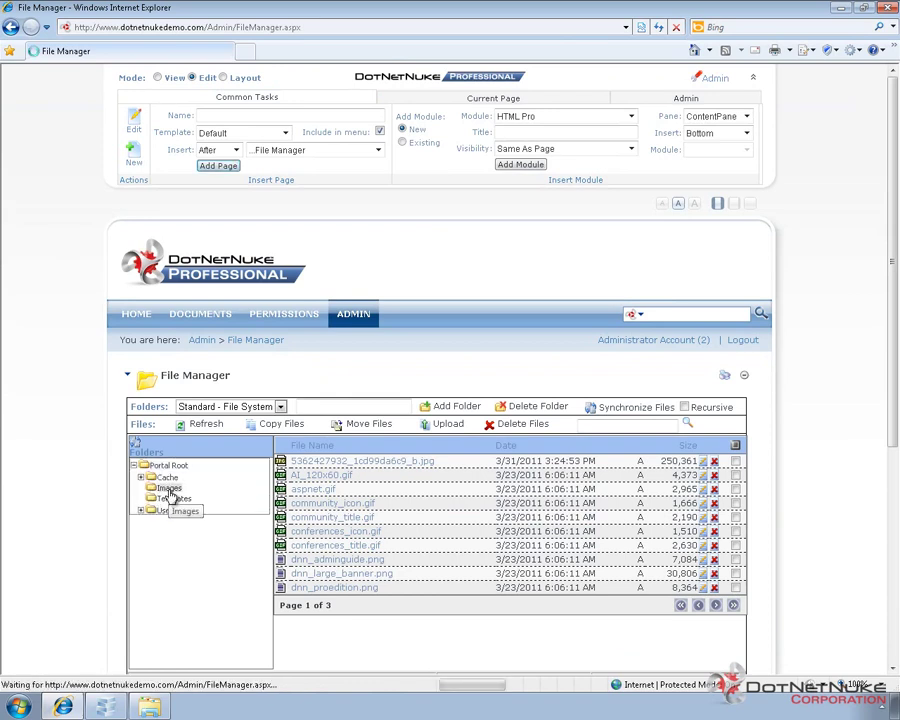